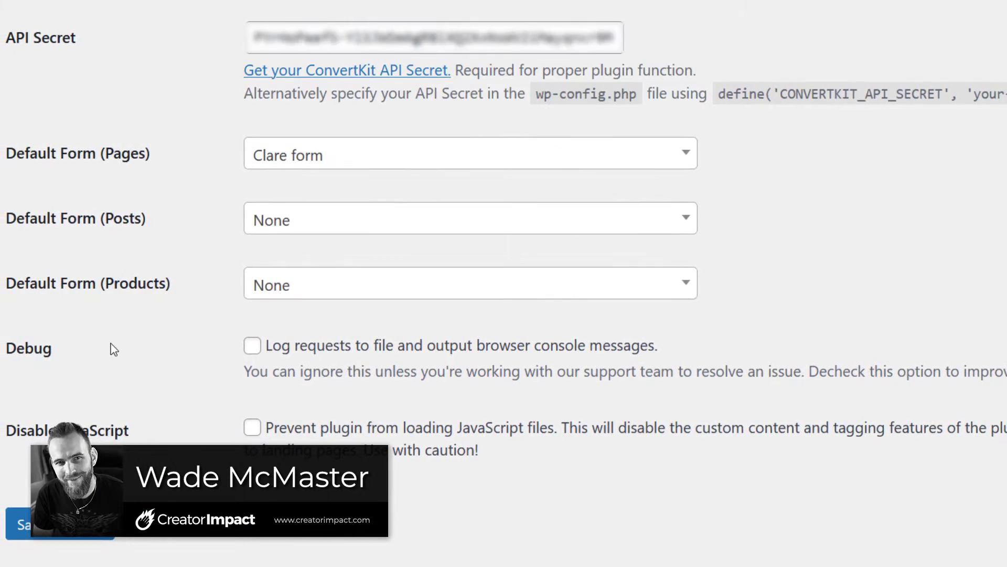
# Step: Make First Form the posts default form and show Test Landing Page in place of this page
pyautogui.click(283, 218)
pyautogui.click(281, 188)
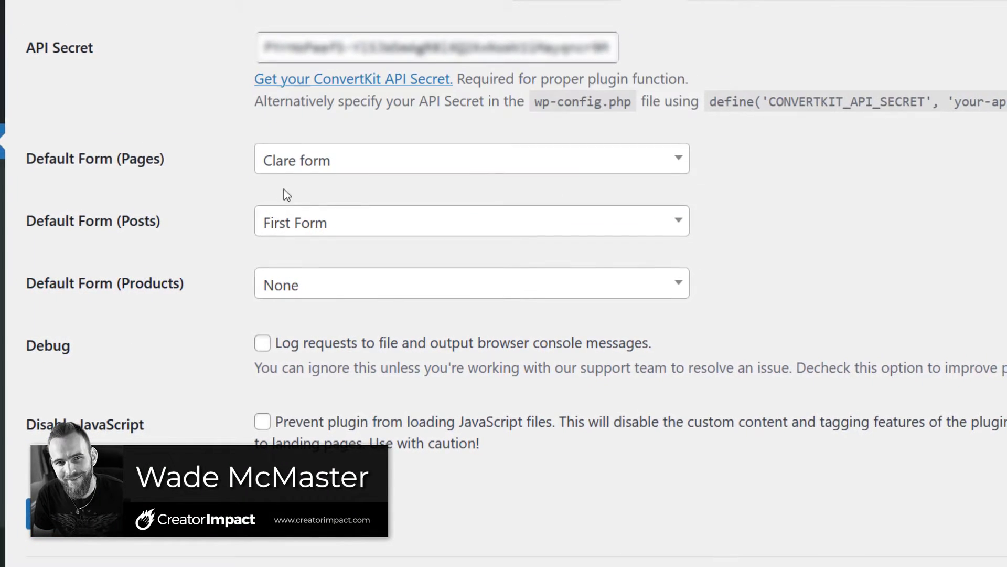
pyautogui.click(288, 286)
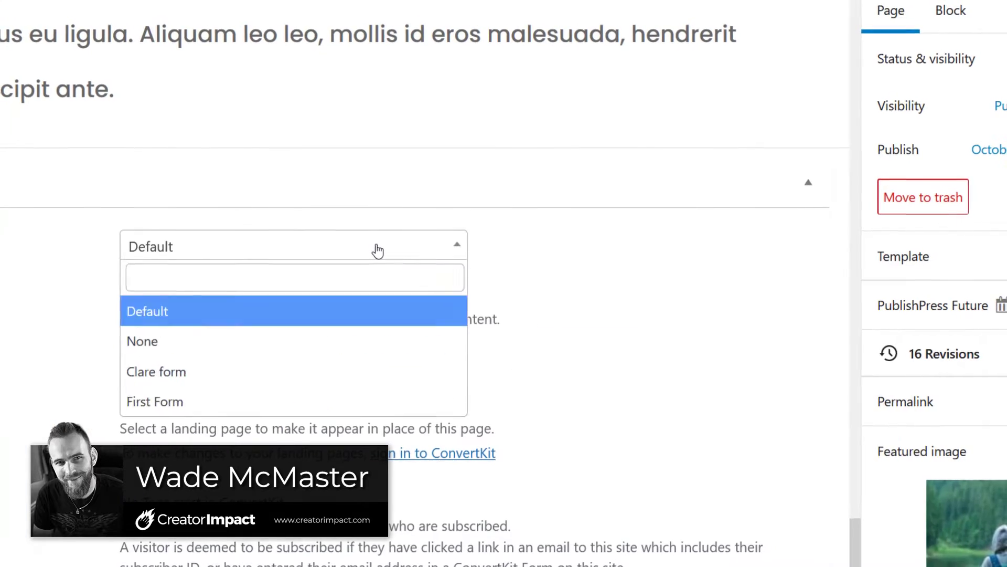
pyautogui.click(377, 251)
pyautogui.click(164, 405)
pyautogui.click(419, 517)
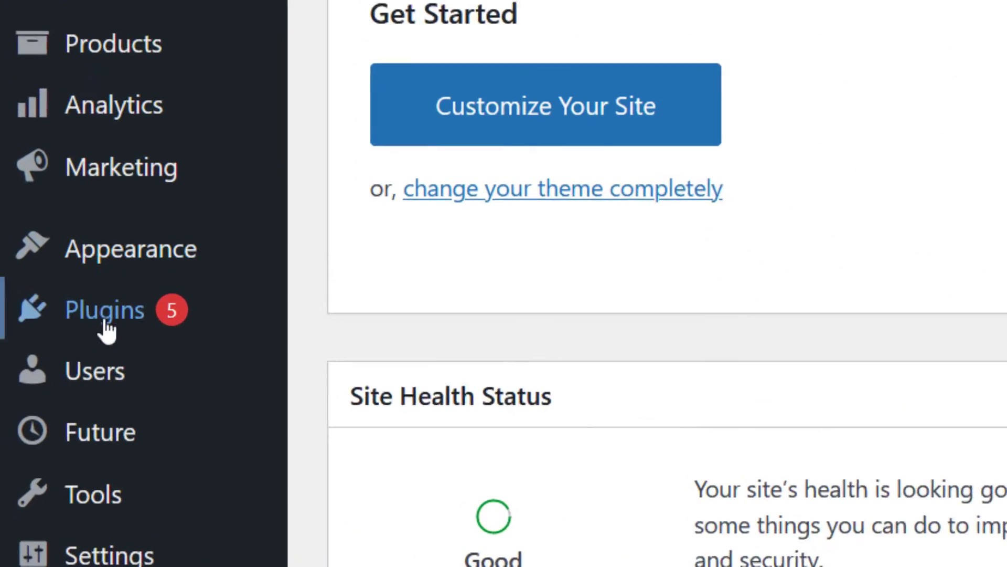
# Step: Search the plugin directory for 'convertkit', then install and activate the ConvertKit plugin
pyautogui.moveTo(48, 457)
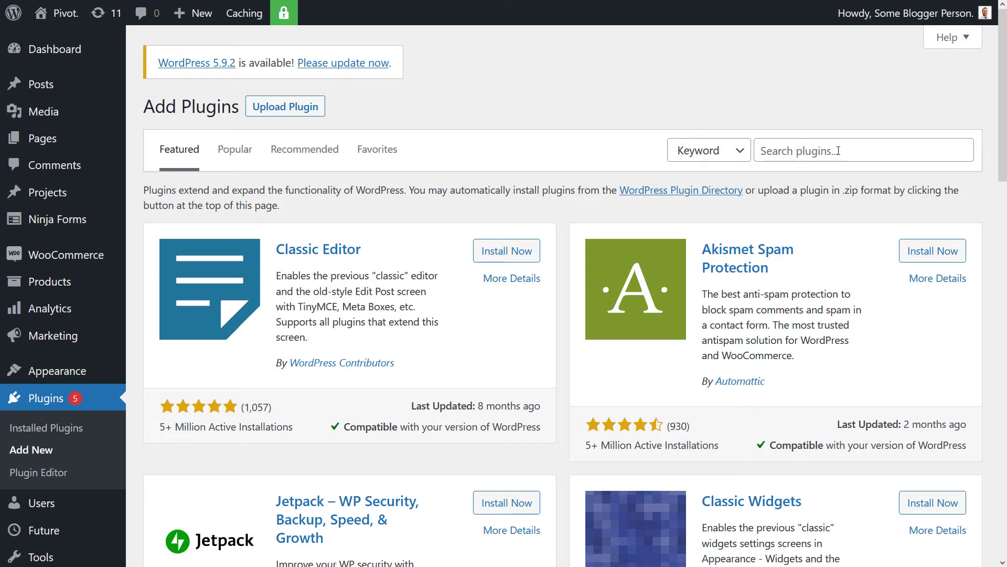
pyautogui.click(823, 149)
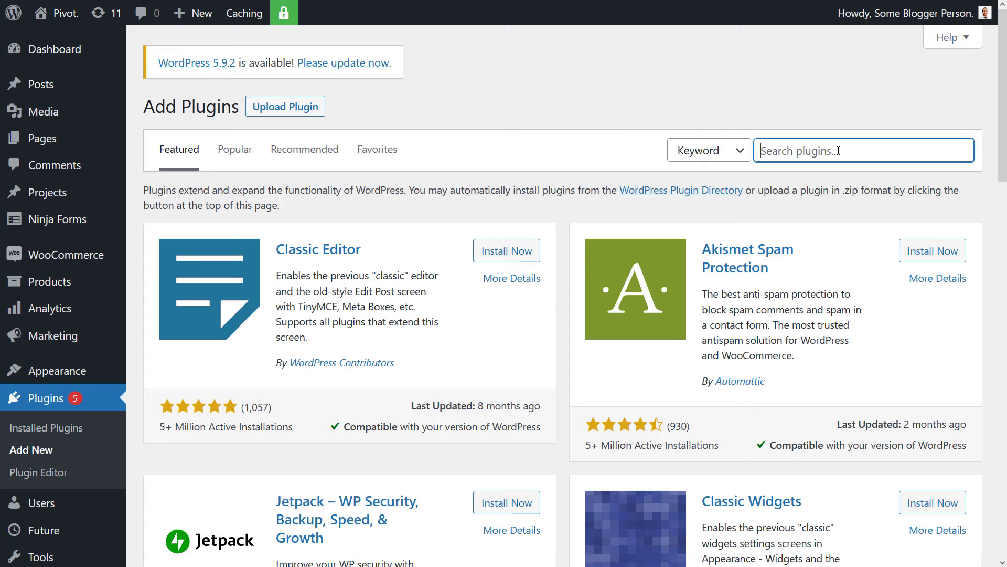
pyautogui.write('convert kit')
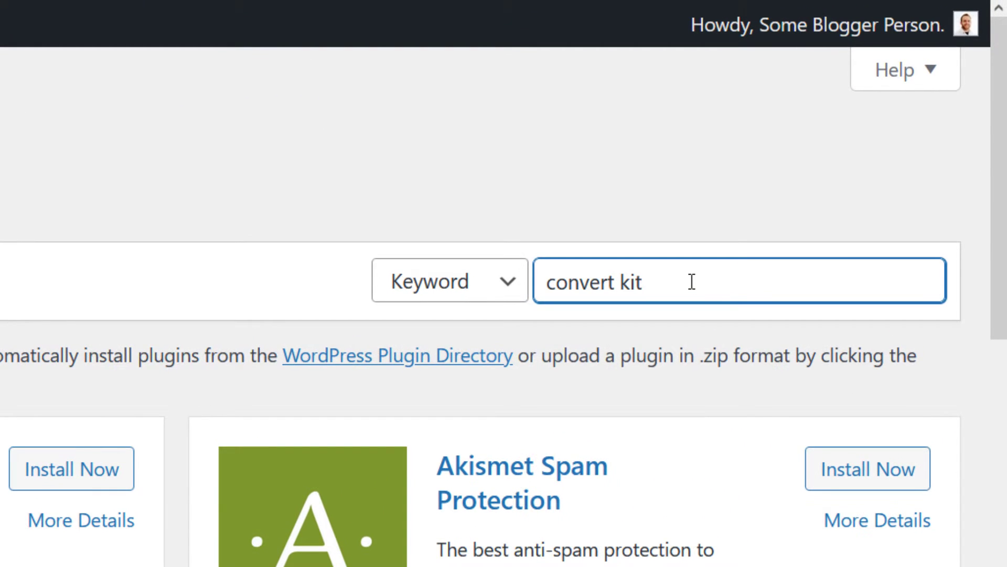
pyautogui.press('Left')
pyautogui.press('Left')
pyautogui.press('Left')
pyautogui.press('BackSpace')
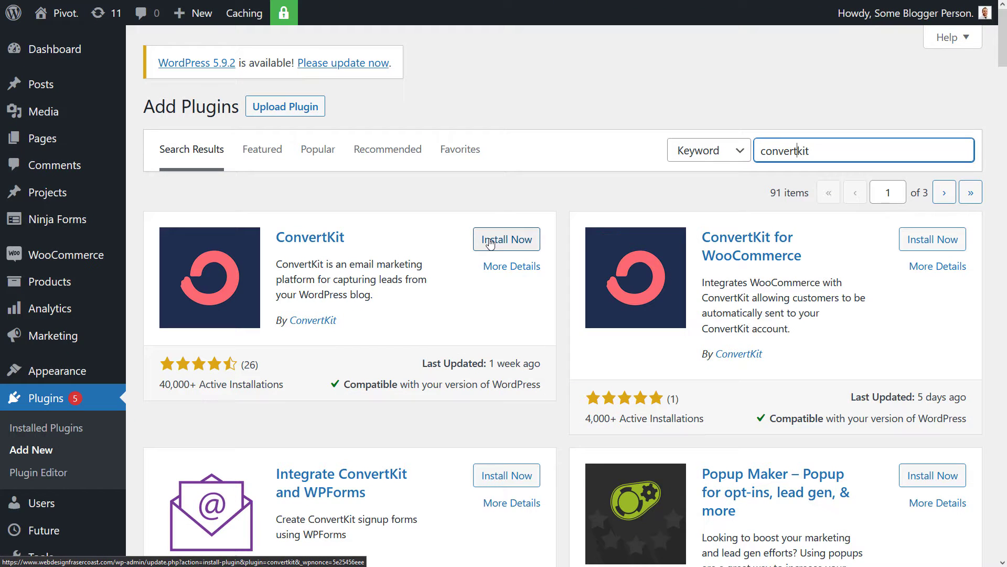
pyautogui.click(489, 243)
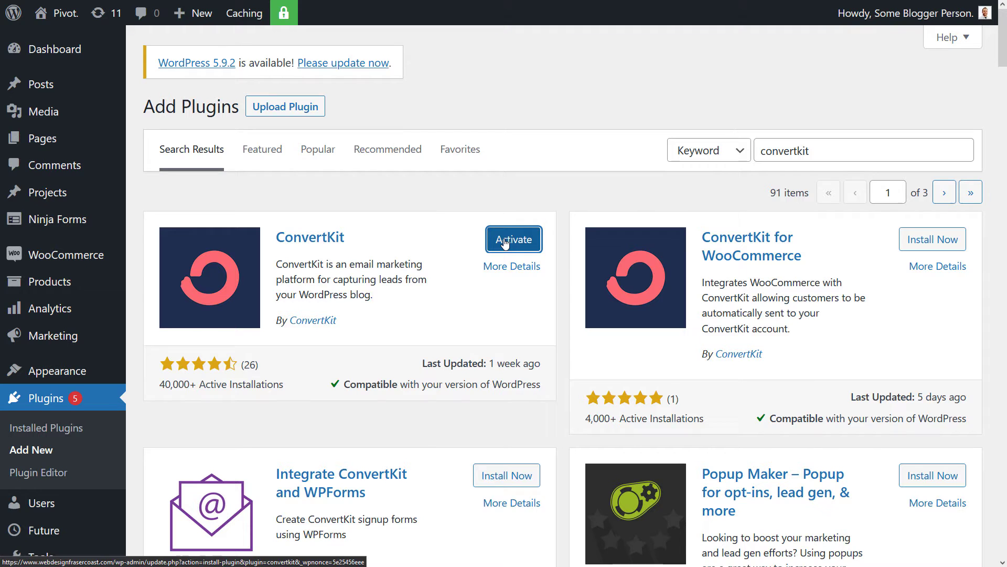
pyautogui.click(505, 243)
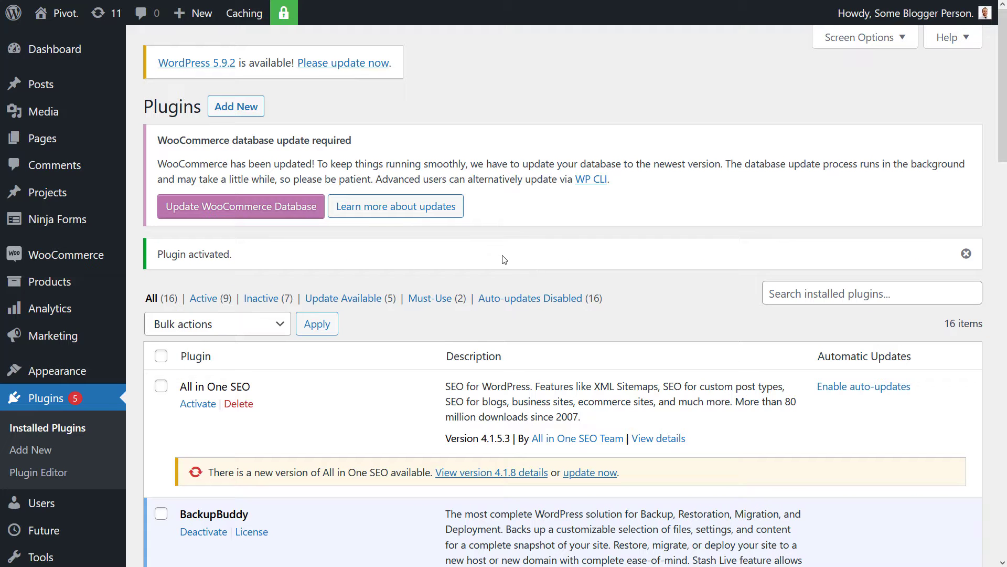
# Step: Open the ConvertKit settings page under Settings and review its empty API Key and Secret fields
pyautogui.scroll(-3, 502, 260)
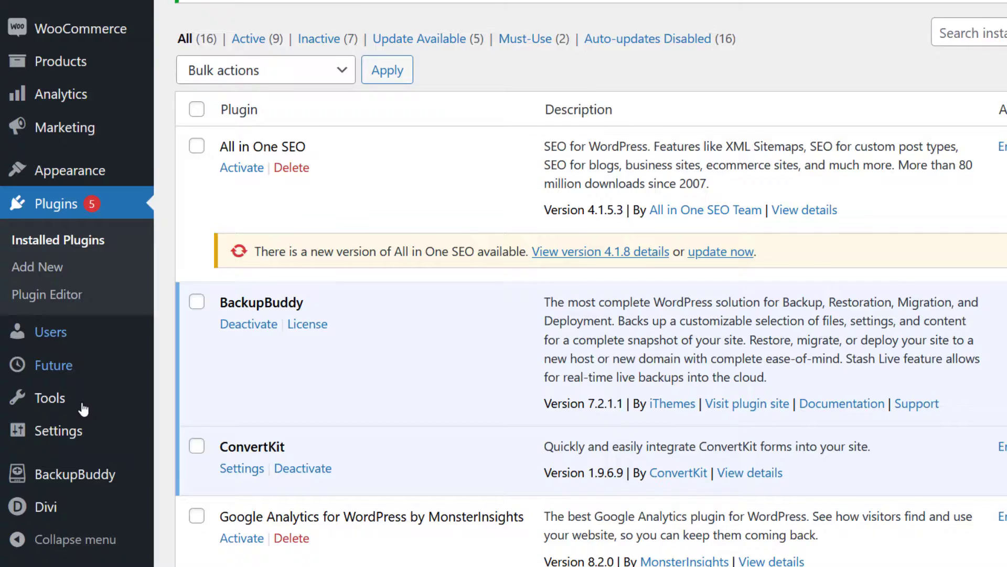
pyautogui.moveTo(68, 460)
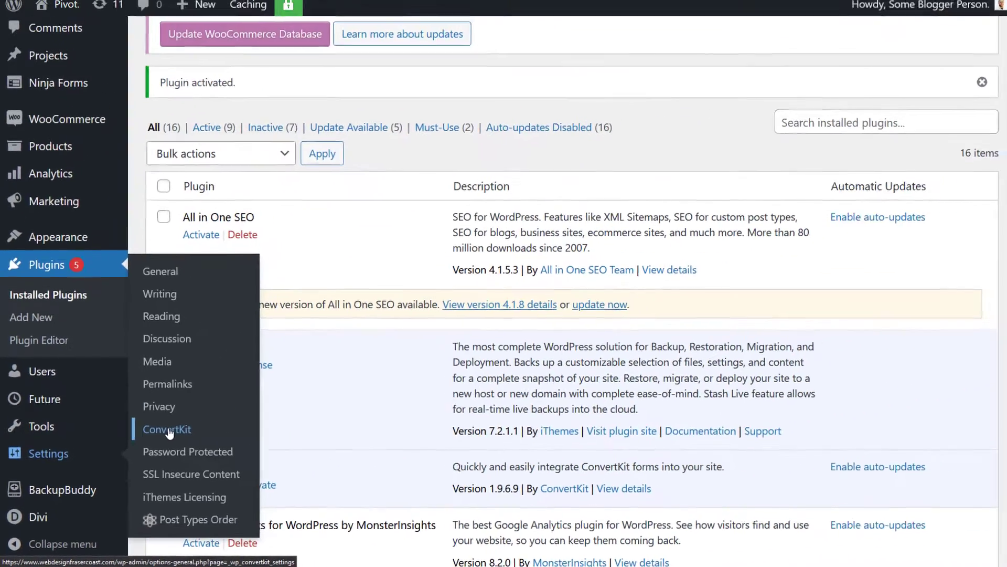
pyautogui.click(302, 327)
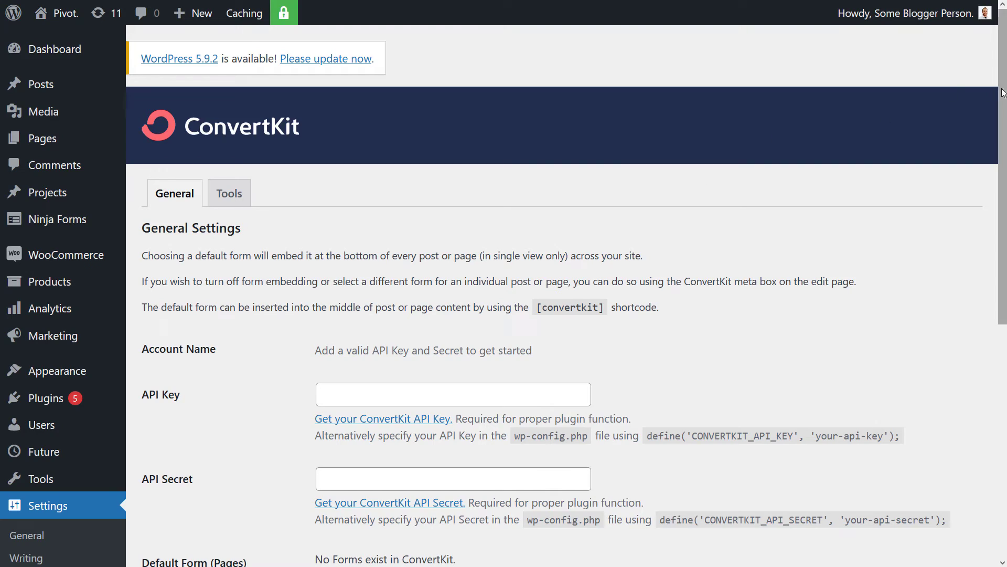
pyautogui.moveTo(1006, 98); pyautogui.dragTo(1005, 266)
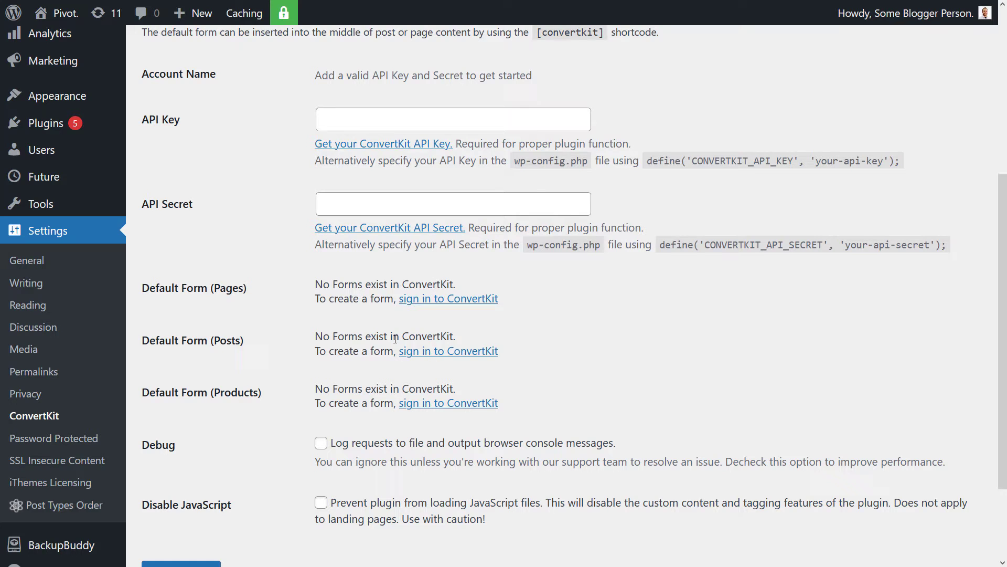
pyautogui.scroll(1, 395, 338)
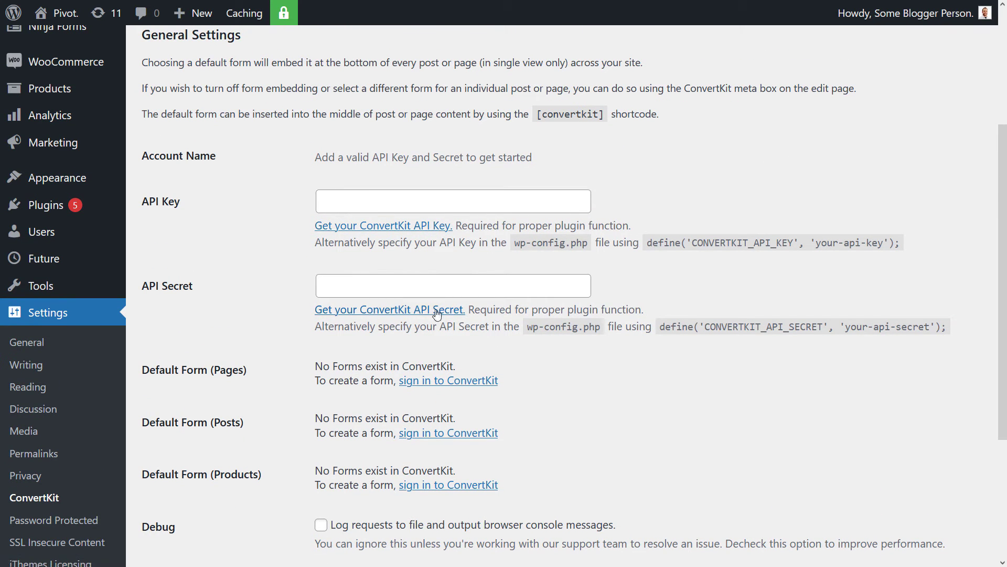
# Step: Paste the API key from the ConvertKit account page into API Key, then reveal and copy the API secret
pyautogui.click(365, 227)
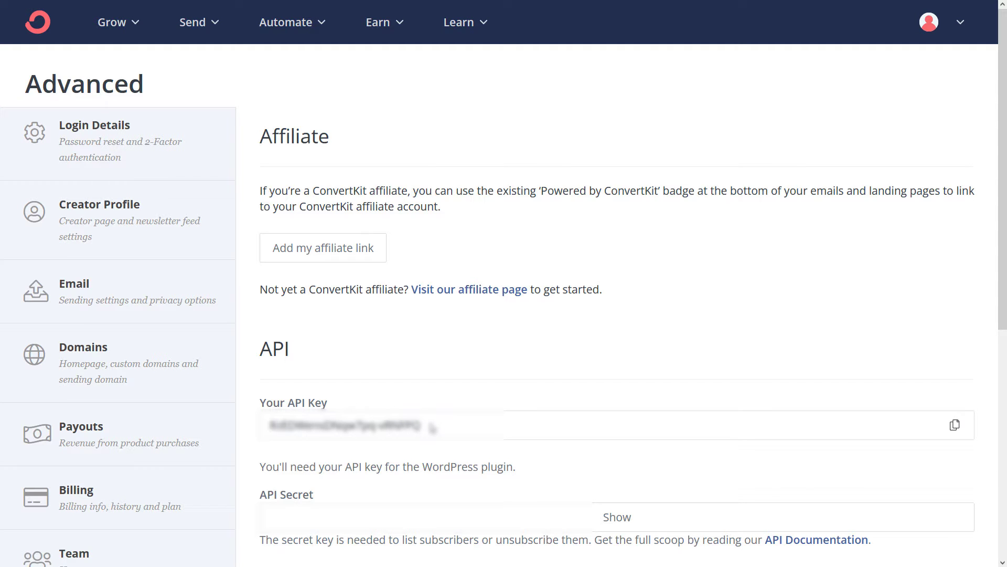
pyautogui.click(957, 429)
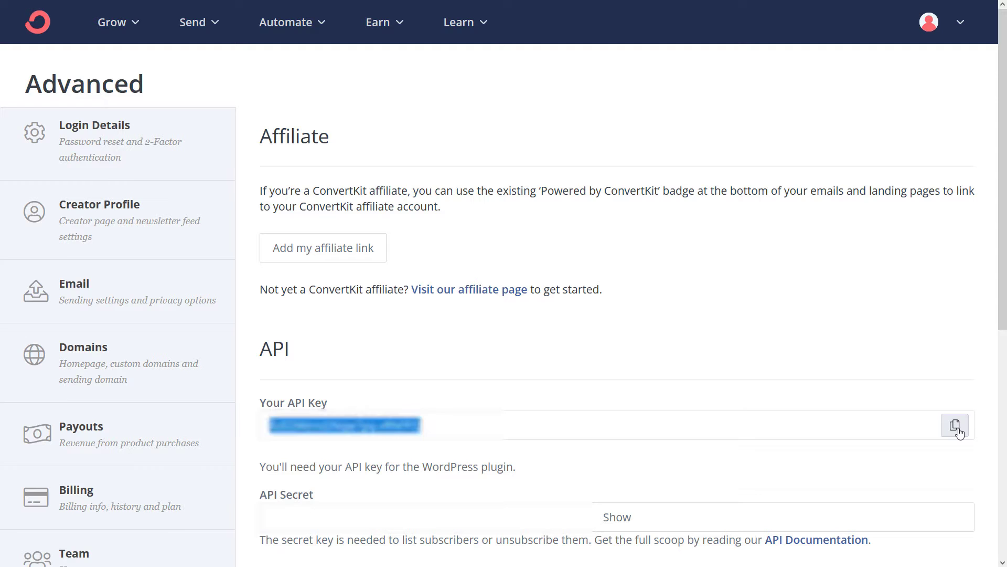
pyautogui.hotkey('ctrl', 'v')
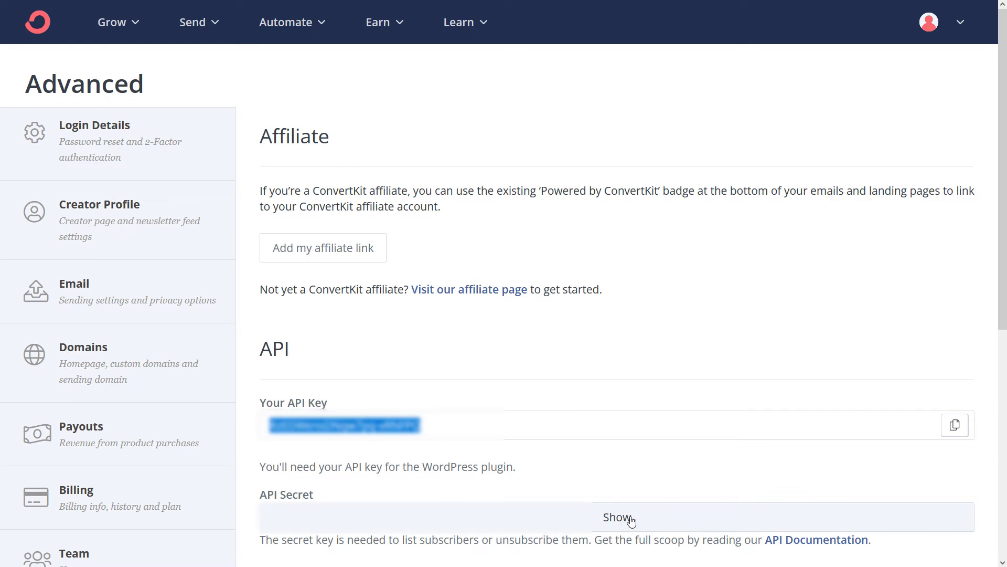
pyautogui.click(632, 519)
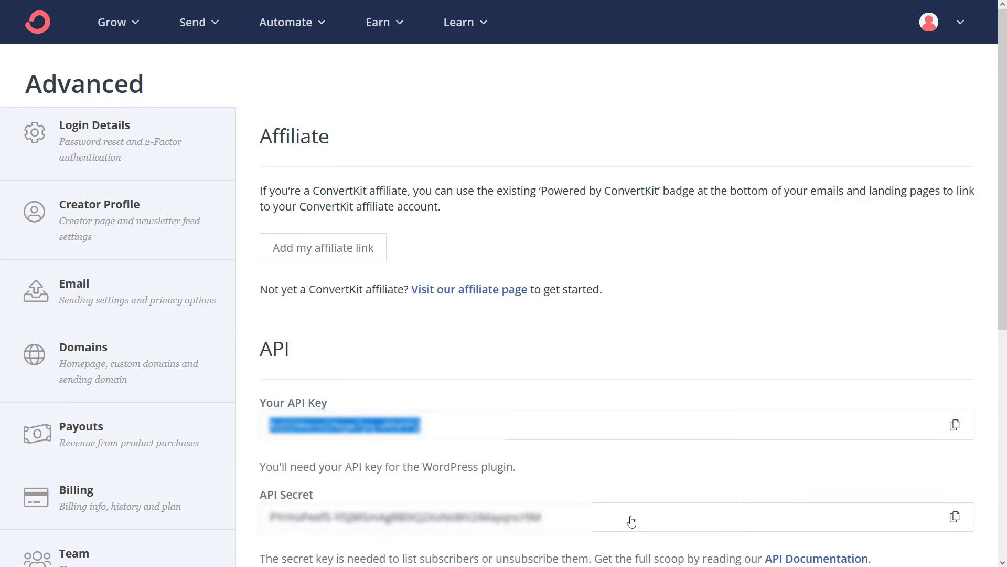
pyautogui.click(955, 518)
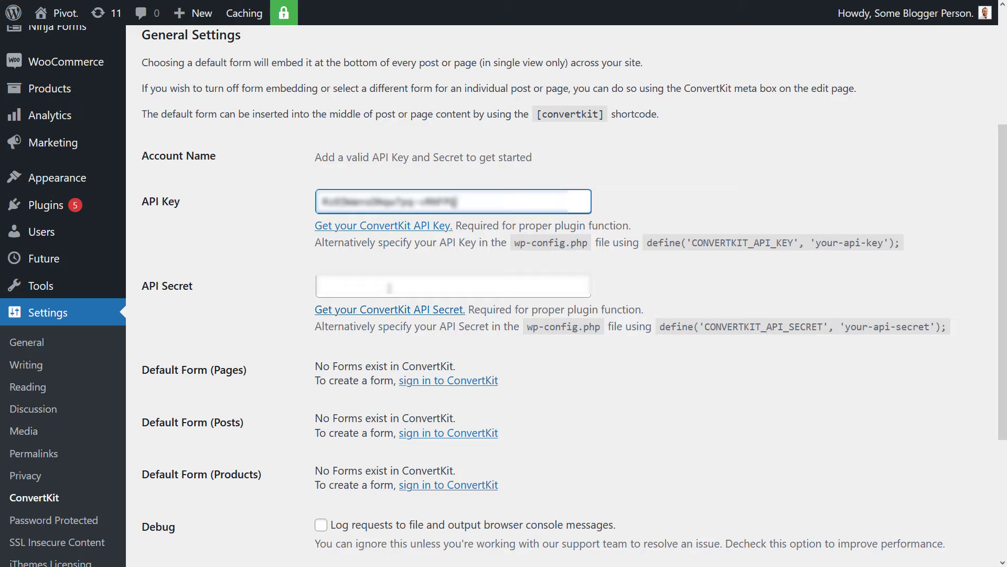
# Step: Paste the API secret into the API Secret field and check the pages default-form choices
pyautogui.click(453, 285)
pyautogui.hotkey('ctrl', 'v')
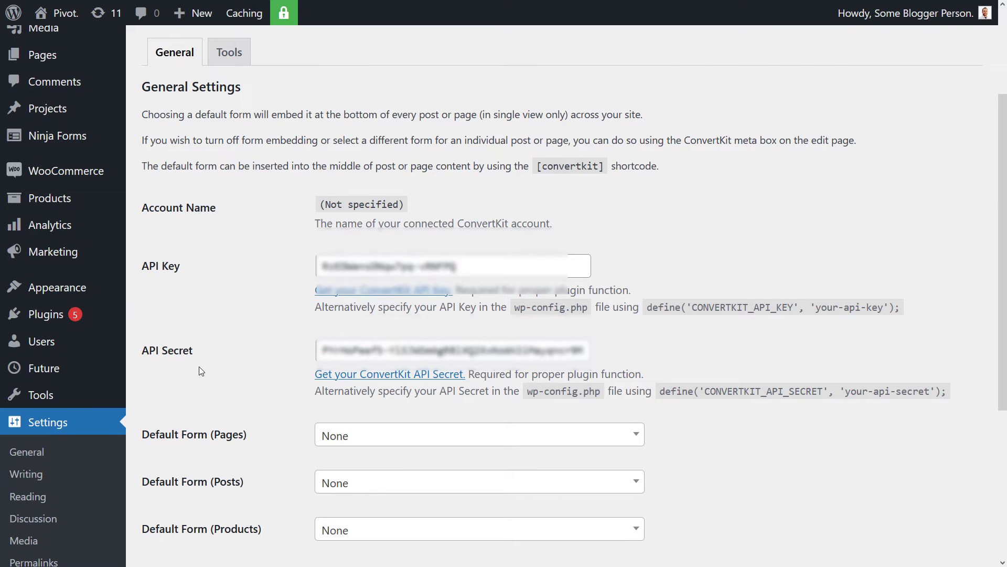
pyautogui.click(350, 439)
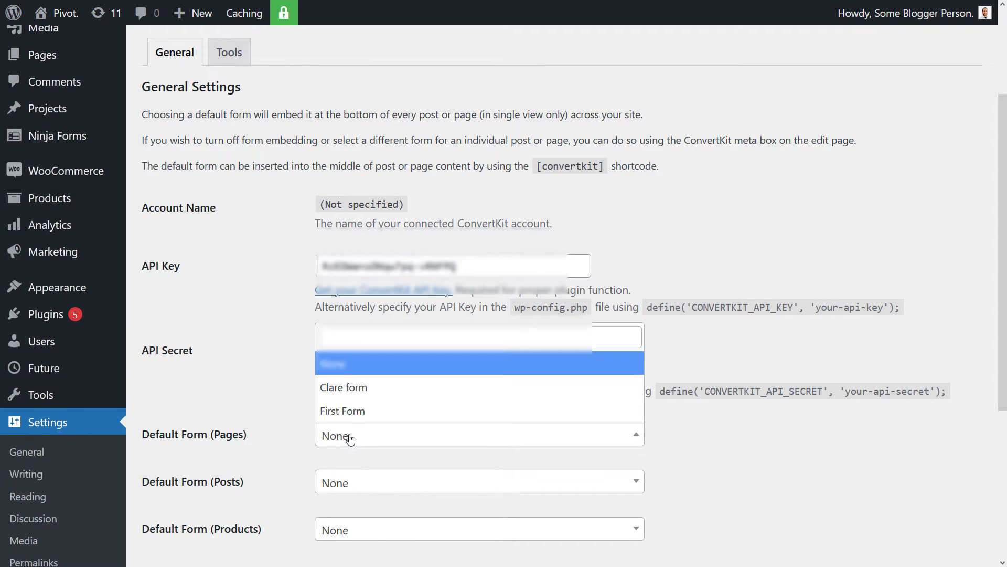
pyautogui.click(350, 439)
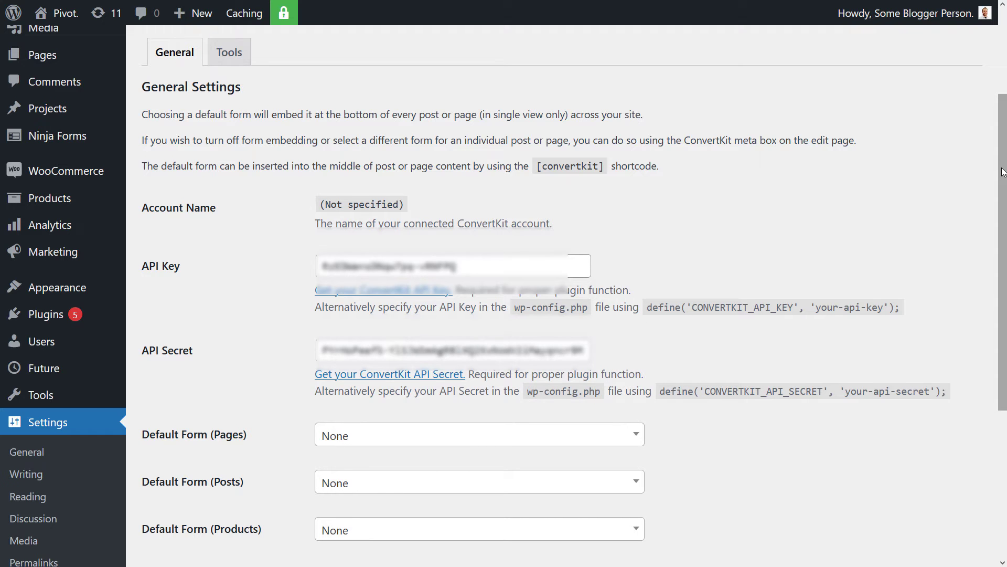
pyautogui.moveTo(1002, 172); pyautogui.dragTo(994, 347)
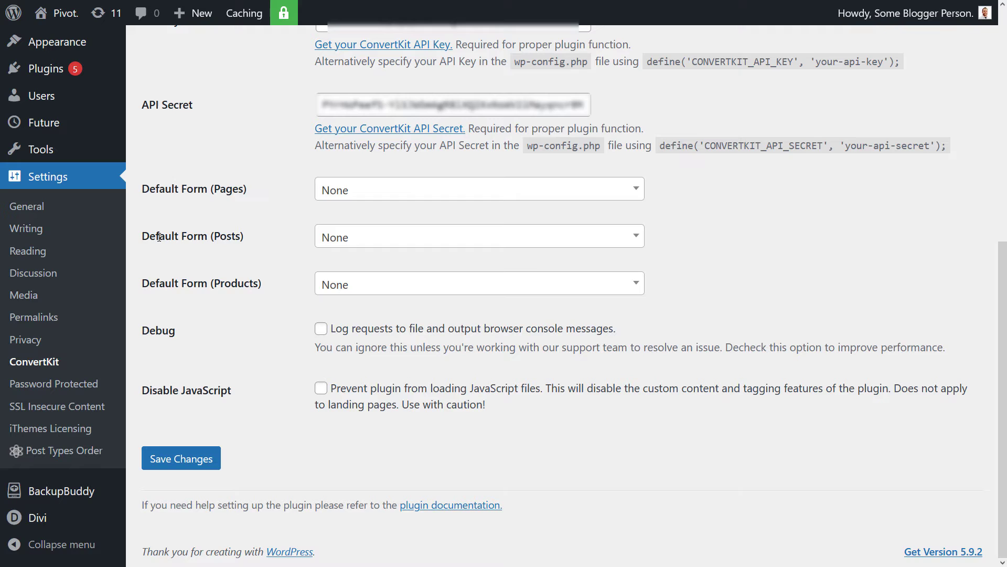
# Step: Point out the Posts and Products default-form settings, then reopen the pages form list
pyautogui.moveTo(241, 239); pyautogui.dragTo(219, 239)
pyautogui.moveTo(220, 283); pyautogui.dragTo(258, 286)
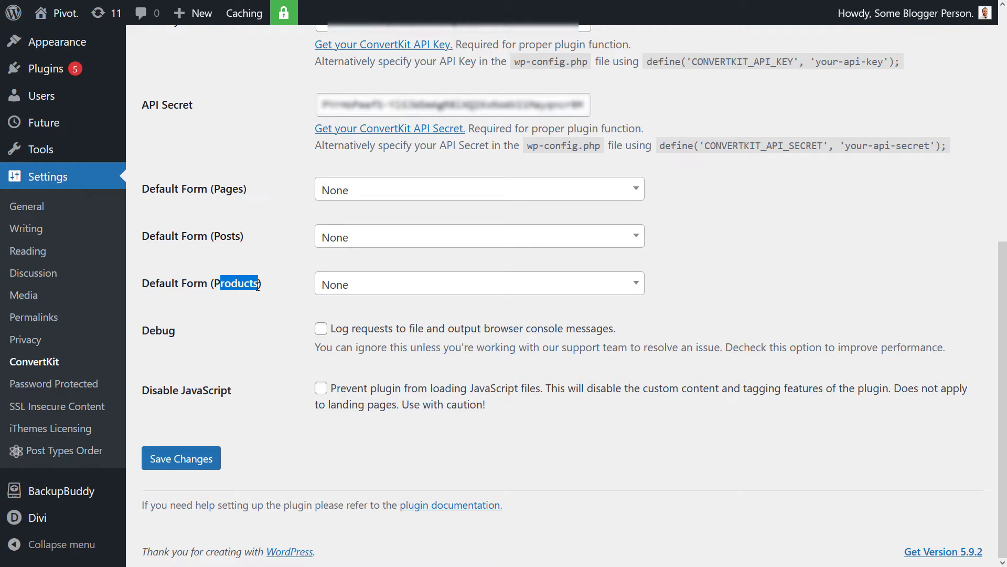
pyautogui.click(386, 194)
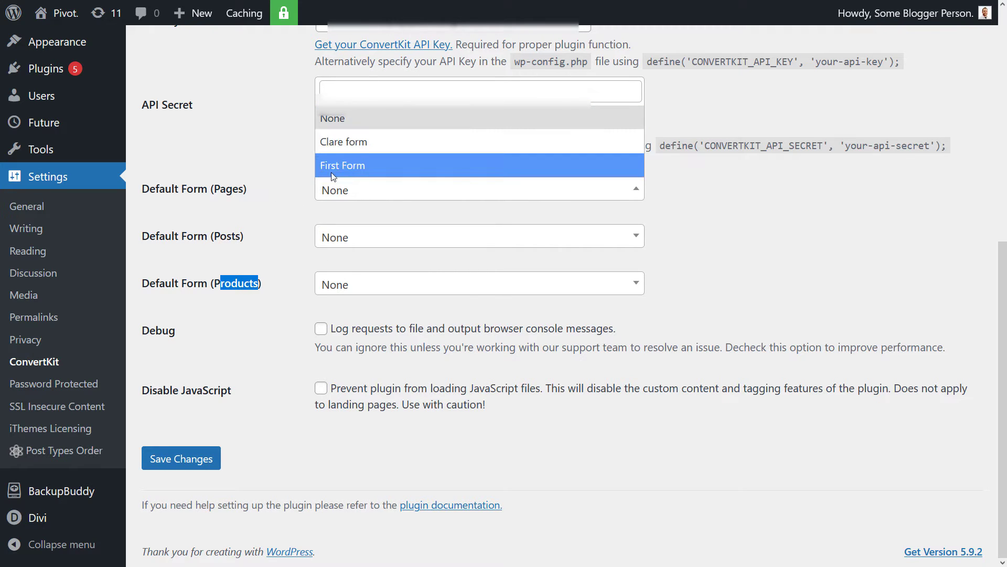
# Step: Set Clare form as the pages and products default, First Form for posts, and save
pyautogui.click(293, 225)
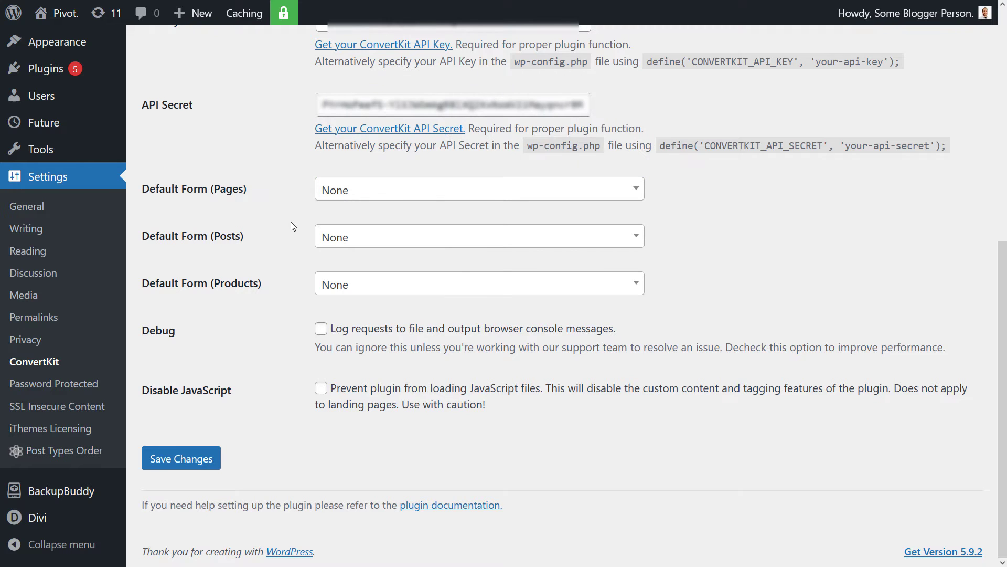
pyautogui.click(338, 193)
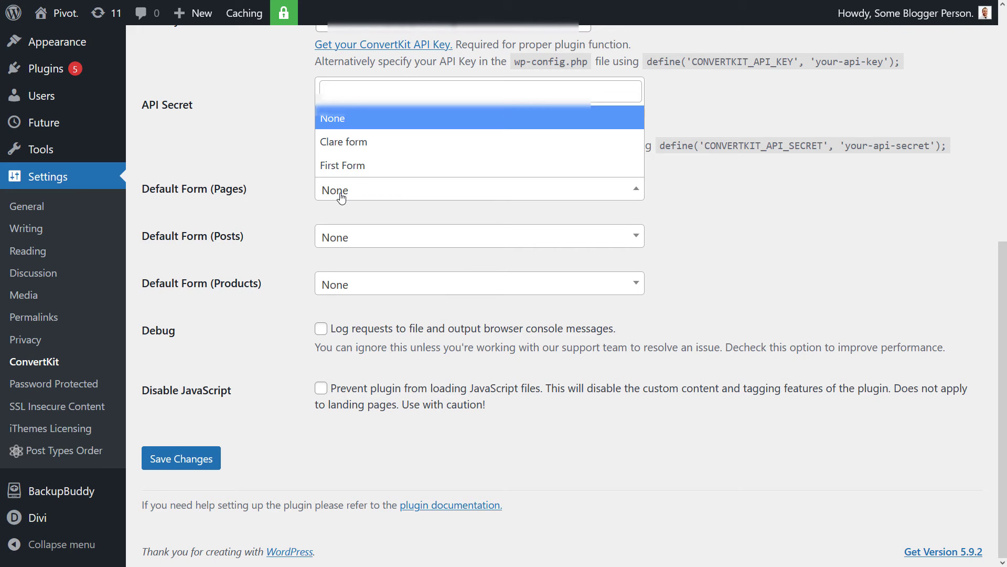
pyautogui.click(351, 152)
pyautogui.click(341, 239)
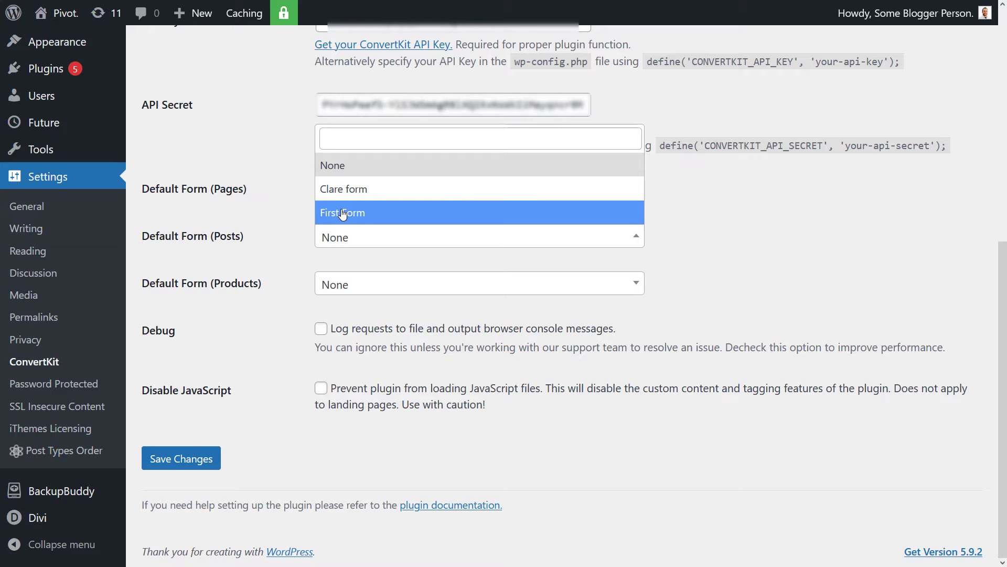
pyautogui.click(326, 216)
pyautogui.click(342, 290)
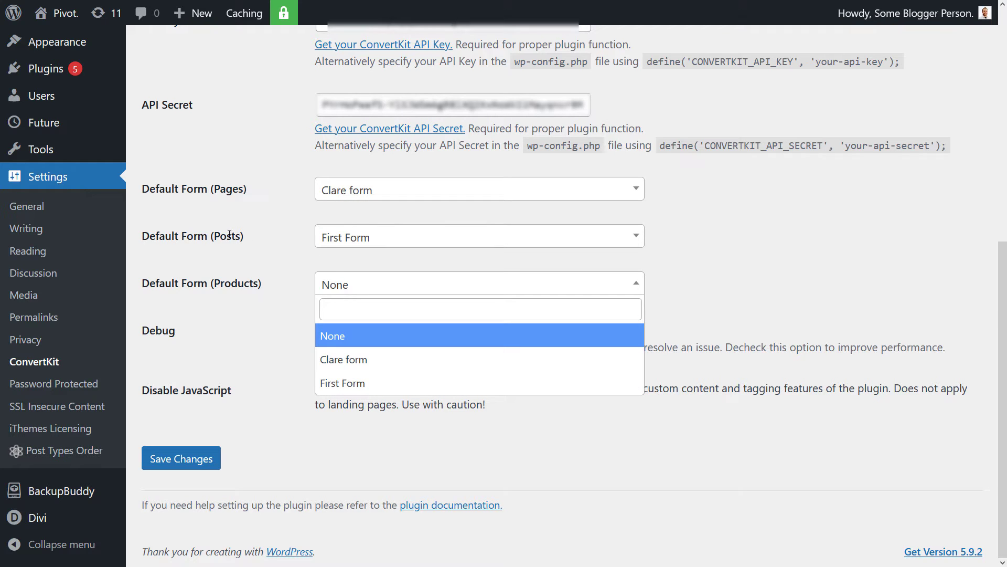
pyautogui.click(582, 359)
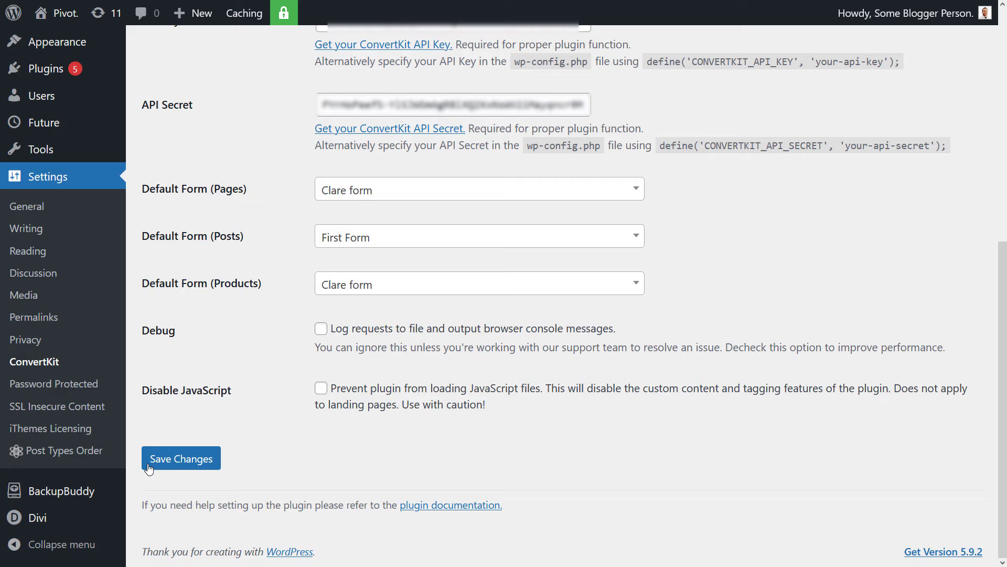
pyautogui.click(176, 465)
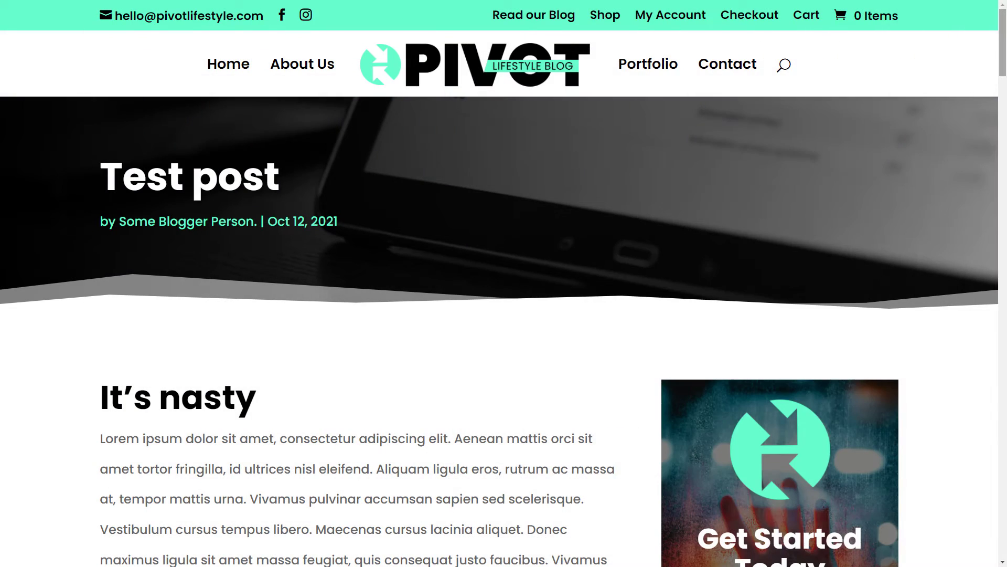
# Step: Scroll down the live Test post to view the embedded ConvertKit e-guide form
pyautogui.moveTo(1003, 41); pyautogui.dragTo(1002, 321)
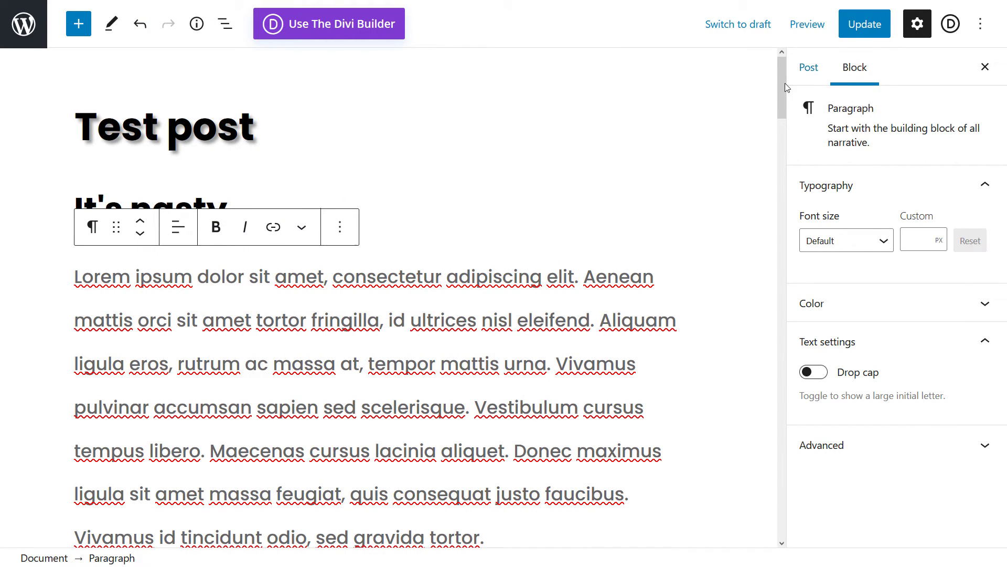
pyautogui.moveTo(782, 83); pyautogui.dragTo(785, 518)
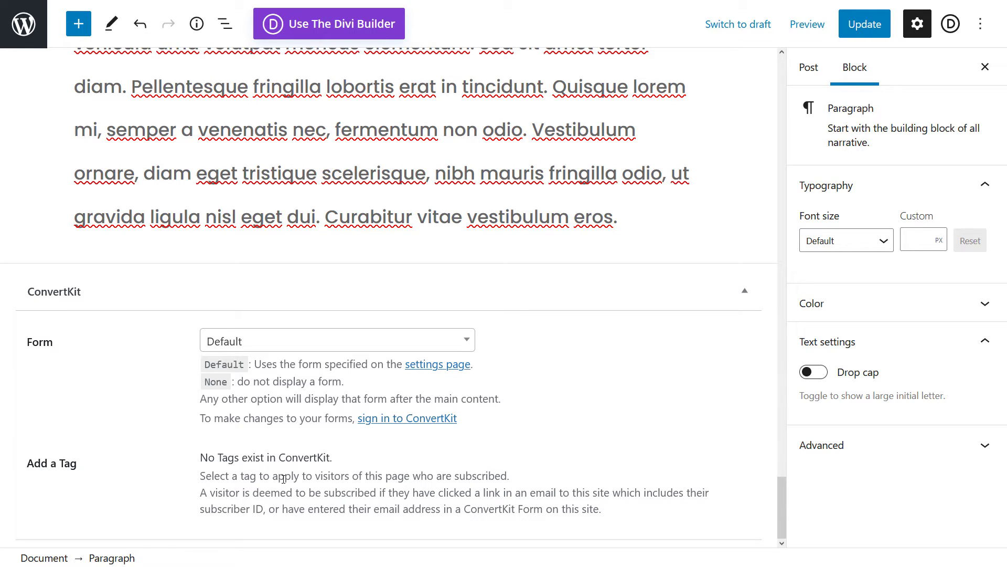
pyautogui.moveTo(283, 478); pyautogui.dragTo(491, 488)
pyautogui.click(489, 492)
pyautogui.click(230, 346)
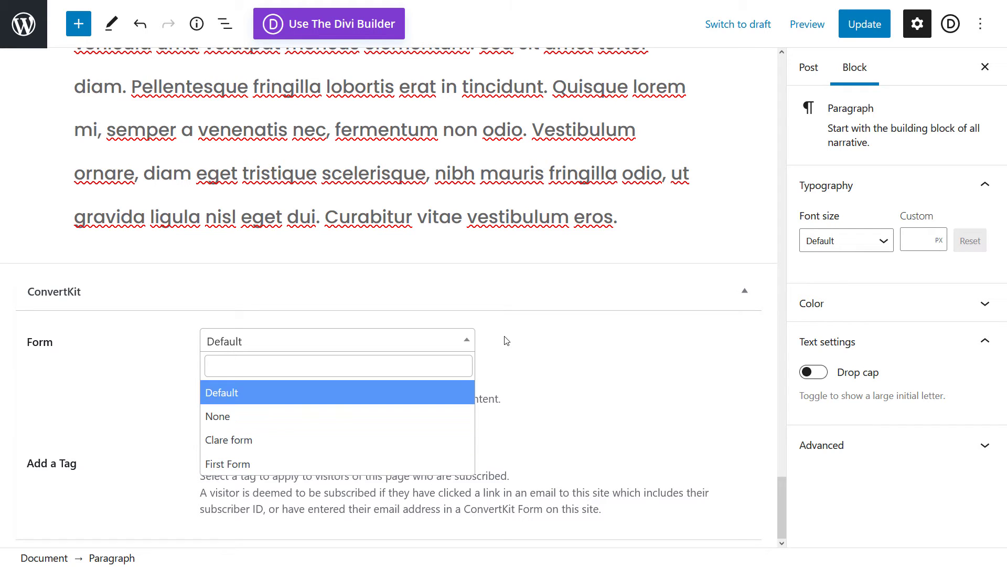
pyautogui.click(562, 404)
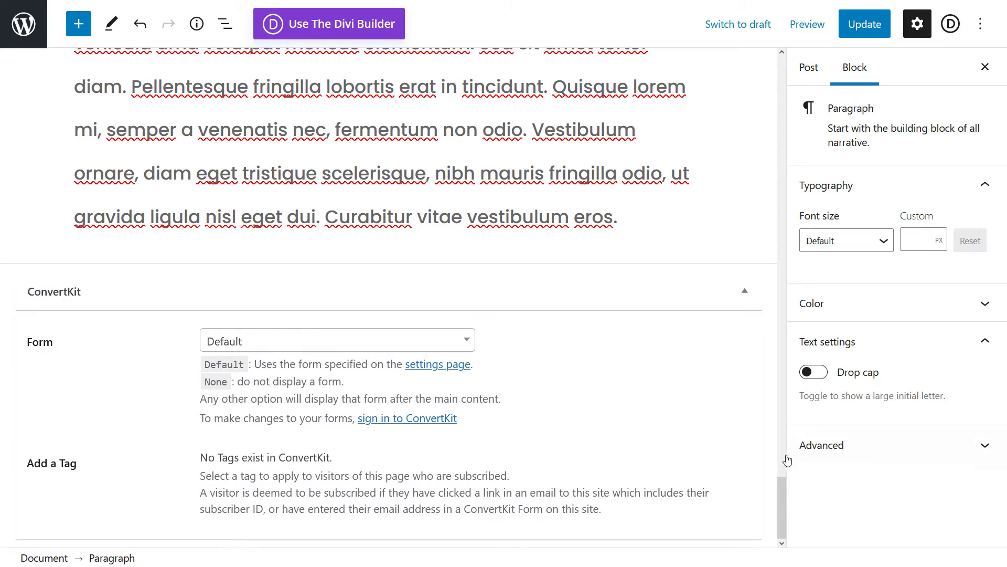
pyautogui.moveTo(782, 499); pyautogui.dragTo(783, 75)
# Step: Insert a ConvertKit Form block showing First Form below Test post's first paragraph, then update
pyautogui.scroll(-3, 517, 377)
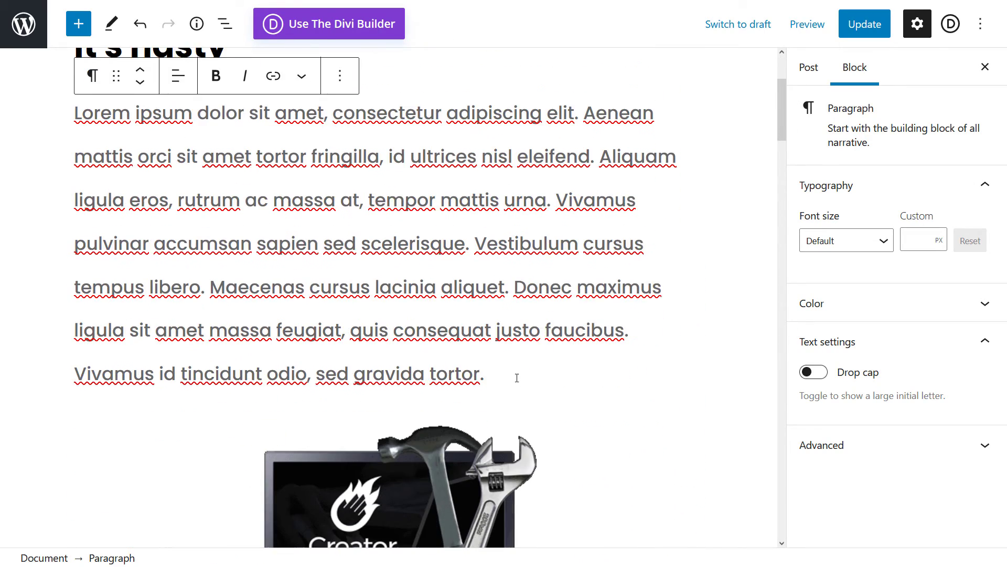
pyautogui.press('Return')
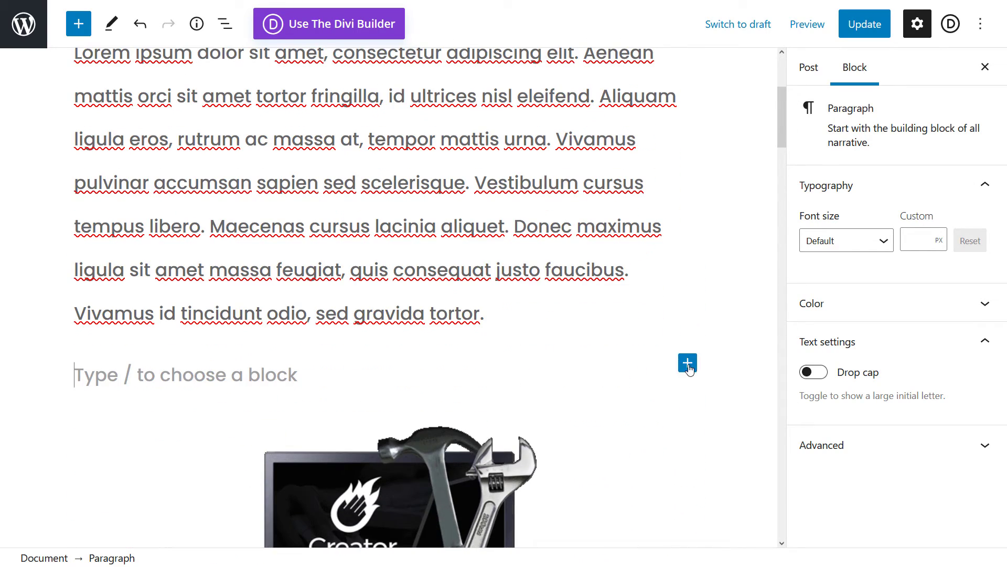
pyautogui.click(688, 363)
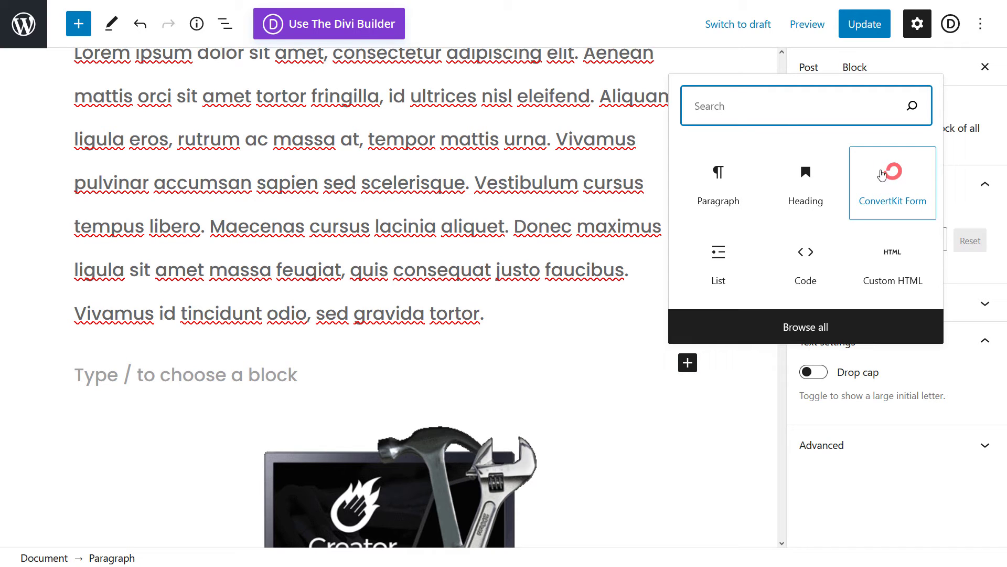
pyautogui.write('convert')
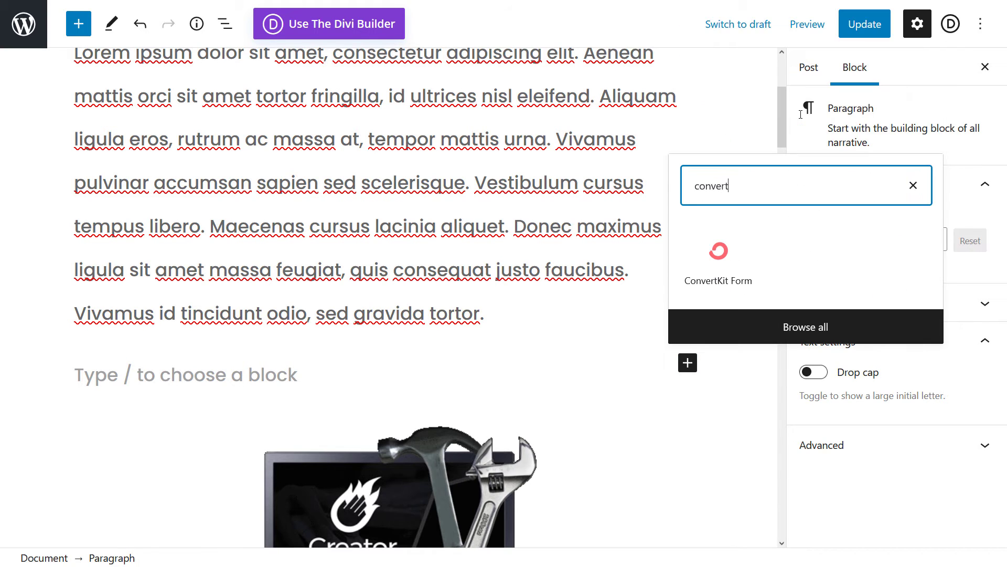
pyautogui.click(719, 265)
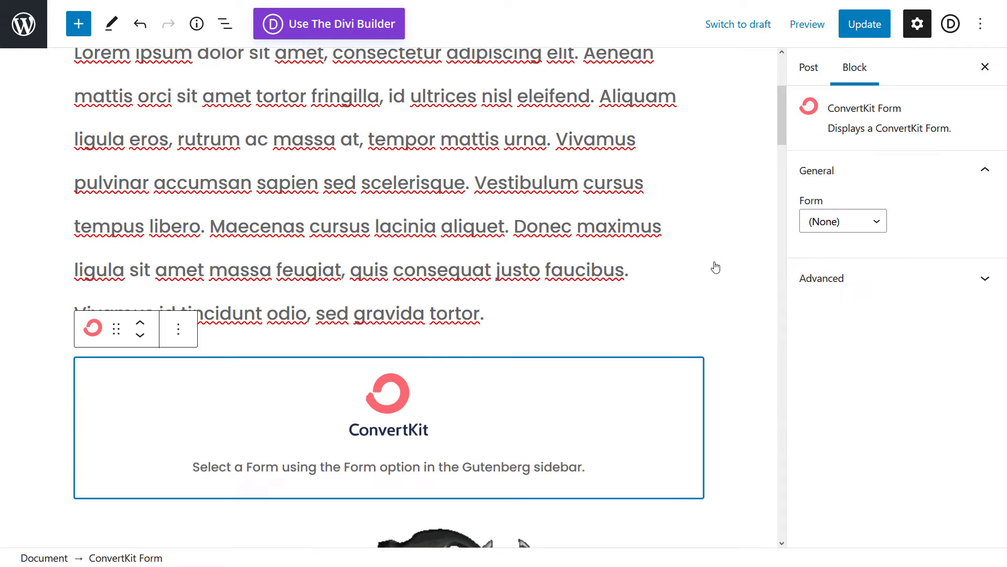
pyautogui.click(856, 224)
pyautogui.click(834, 269)
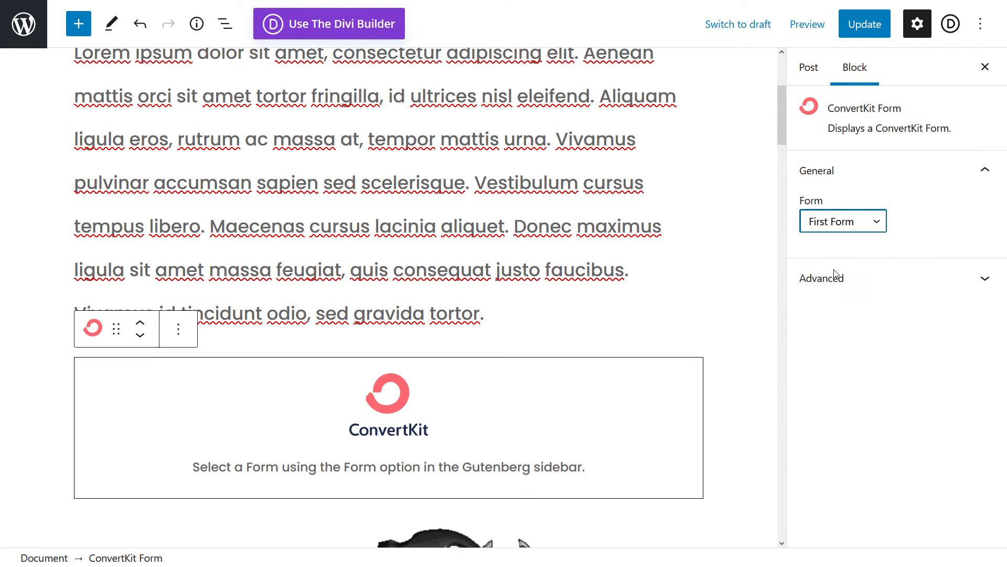
pyautogui.click(879, 31)
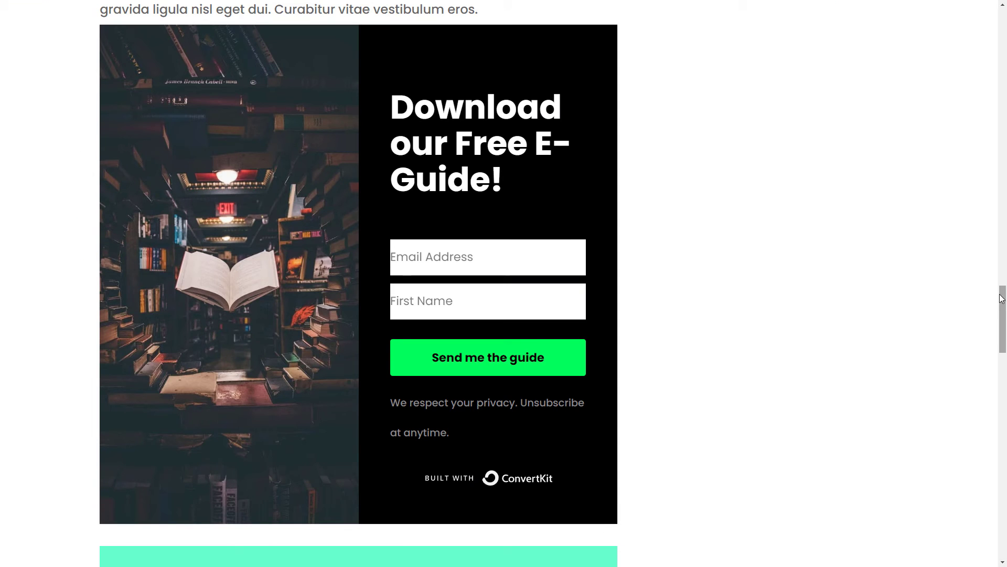
# Step: Scroll the live Test post to see the e-guide form below its opening paragraph
pyautogui.moveTo(1002, 298); pyautogui.dragTo(966, 33)
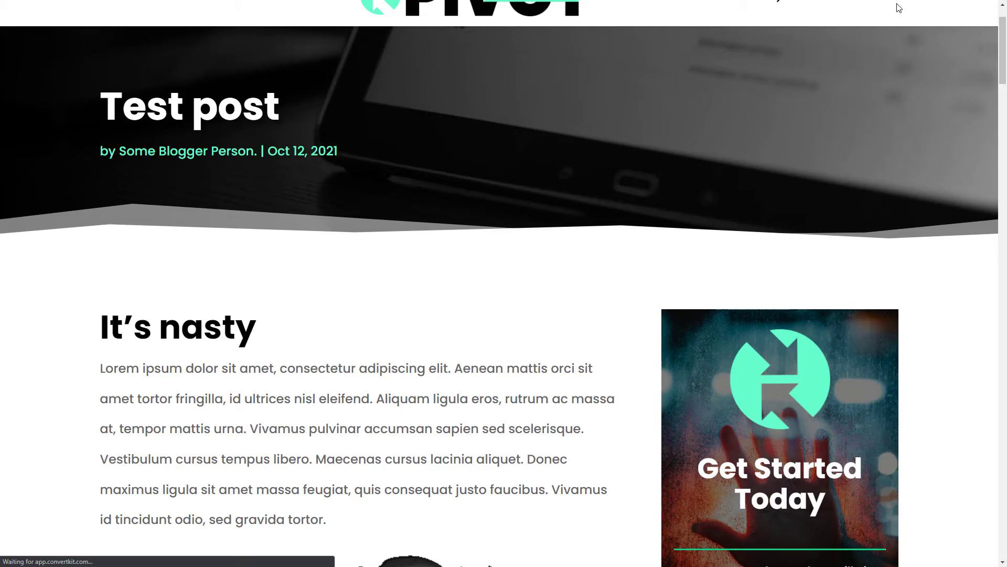
pyautogui.moveTo(1002, 70)
pyautogui.mouseDown()
pyautogui.moveTo(997, 352)
pyautogui.moveTo(1000, 53)
pyautogui.mouseUp()
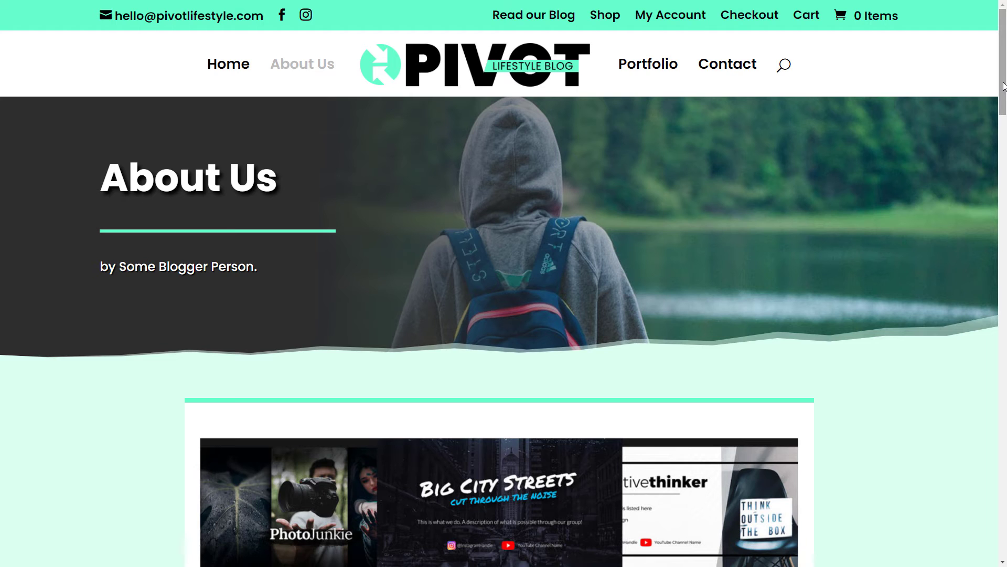
pyautogui.moveTo(1003, 86)
pyautogui.mouseDown()
pyautogui.moveTo(1005, 186)
pyautogui.moveTo(1004, 86)
pyautogui.mouseUp()
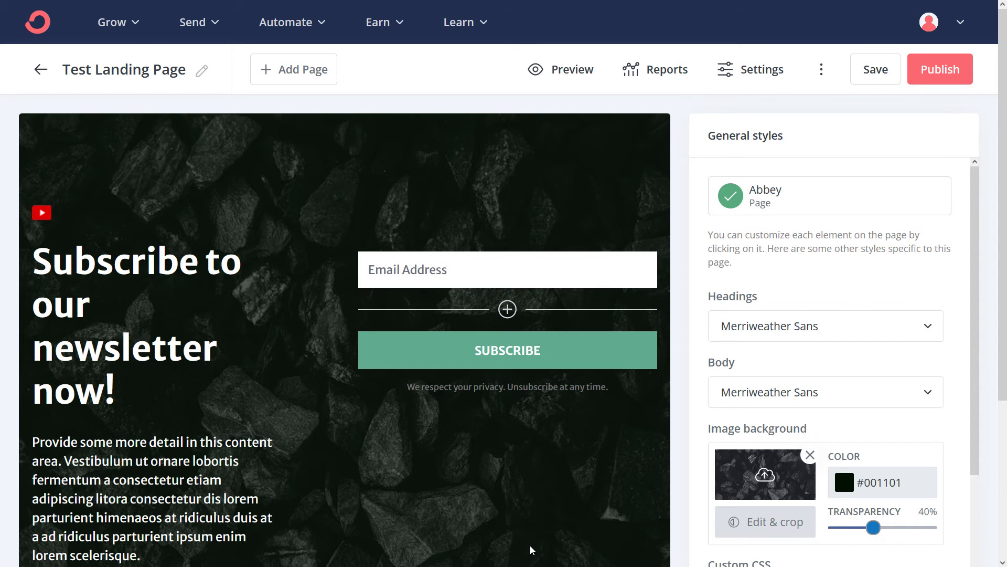
# Step: Scroll down and back up through the Test Landing Page design in the ConvertKit editor
pyautogui.scroll(-4, 474, 279)
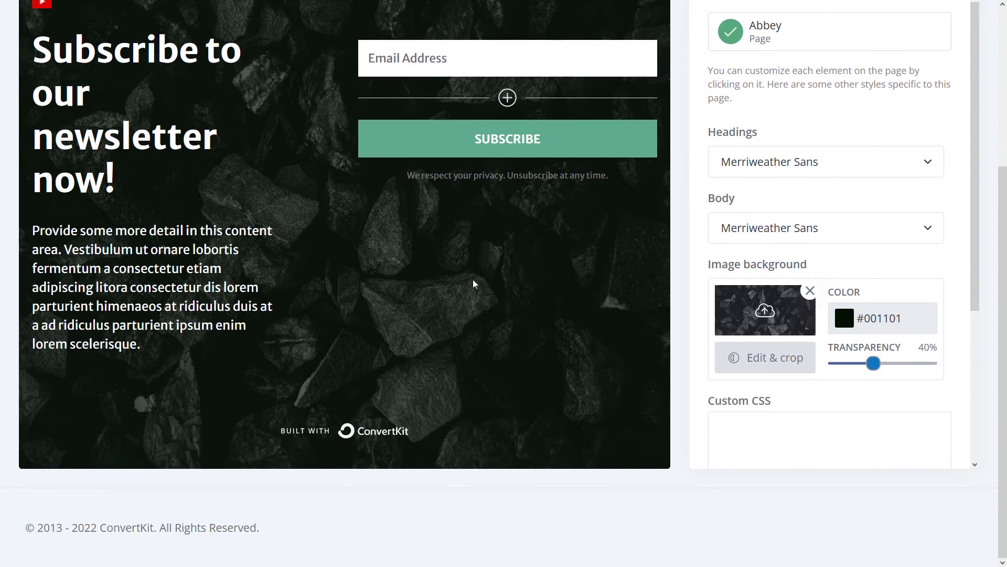
pyautogui.scroll(4, 468, 297)
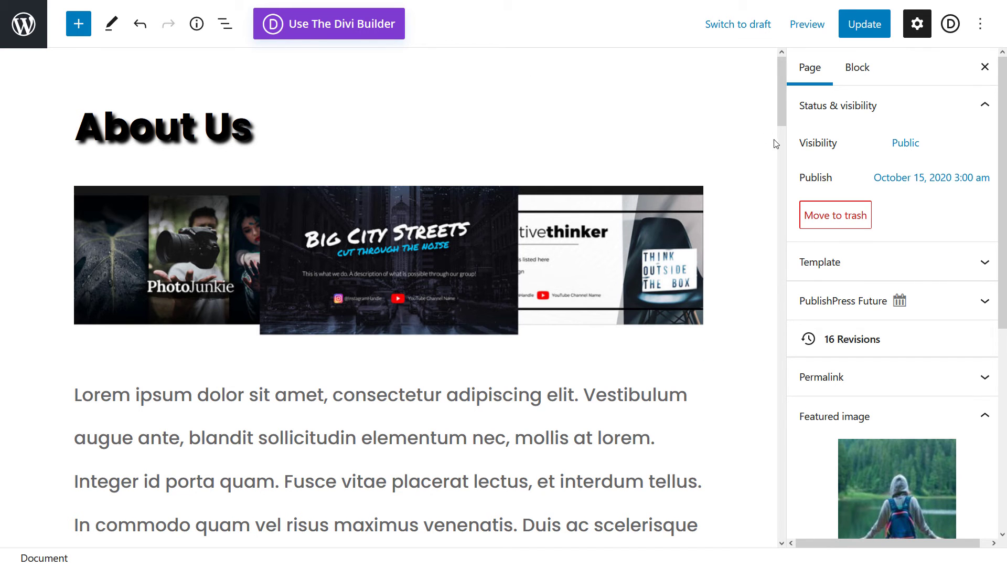
# Step: Keep the About Us form at Default, set its landing page to Test Landing Page, and update
pyautogui.moveTo(779, 83); pyautogui.dragTo(784, 510)
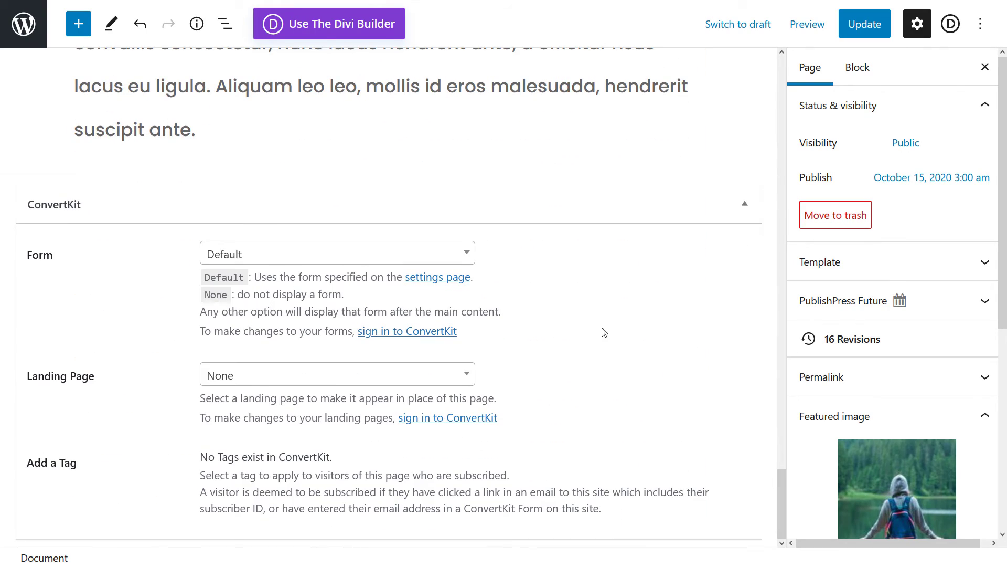
pyautogui.click(407, 254)
pyautogui.click(405, 254)
pyautogui.click(230, 381)
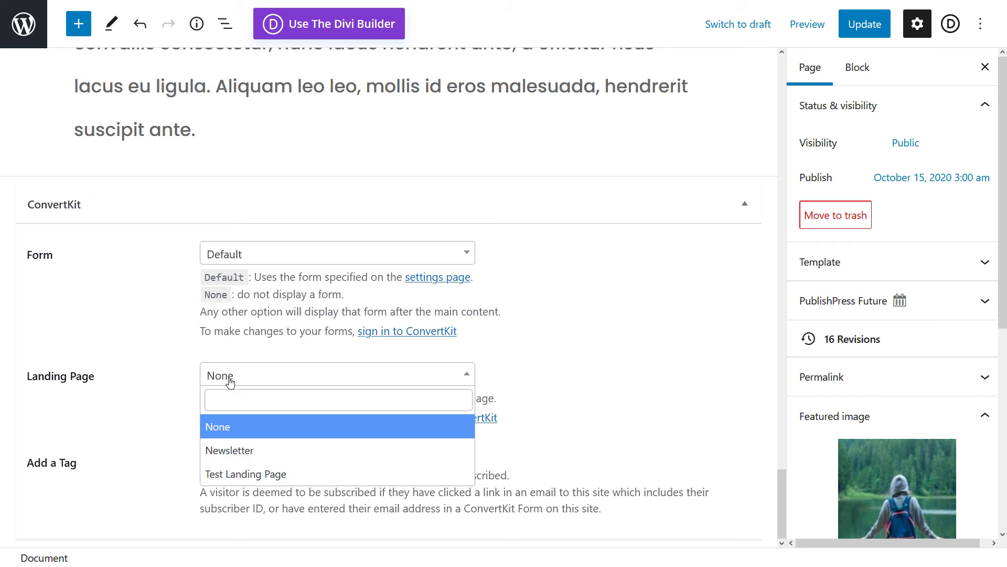
pyautogui.click(246, 475)
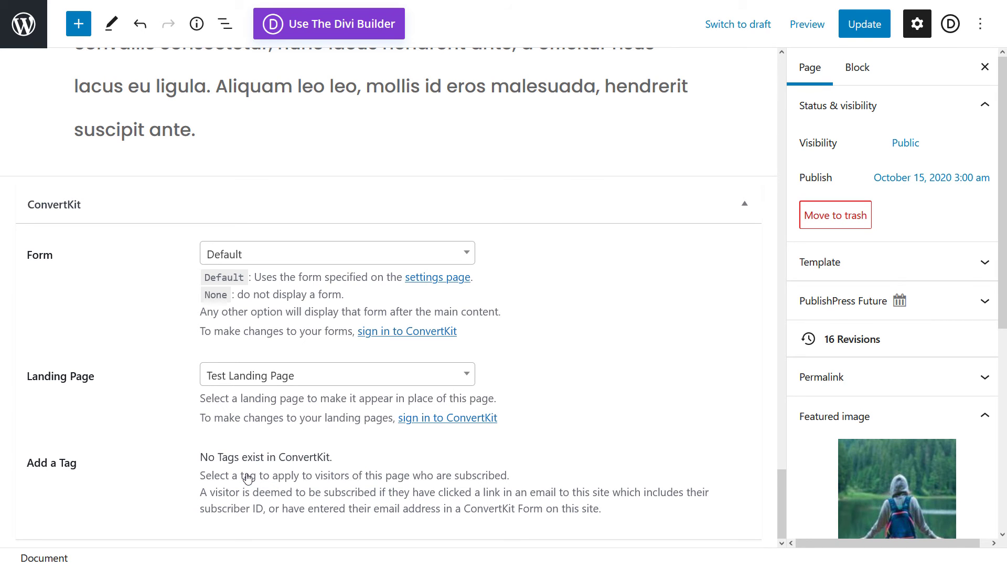
pyautogui.click(862, 23)
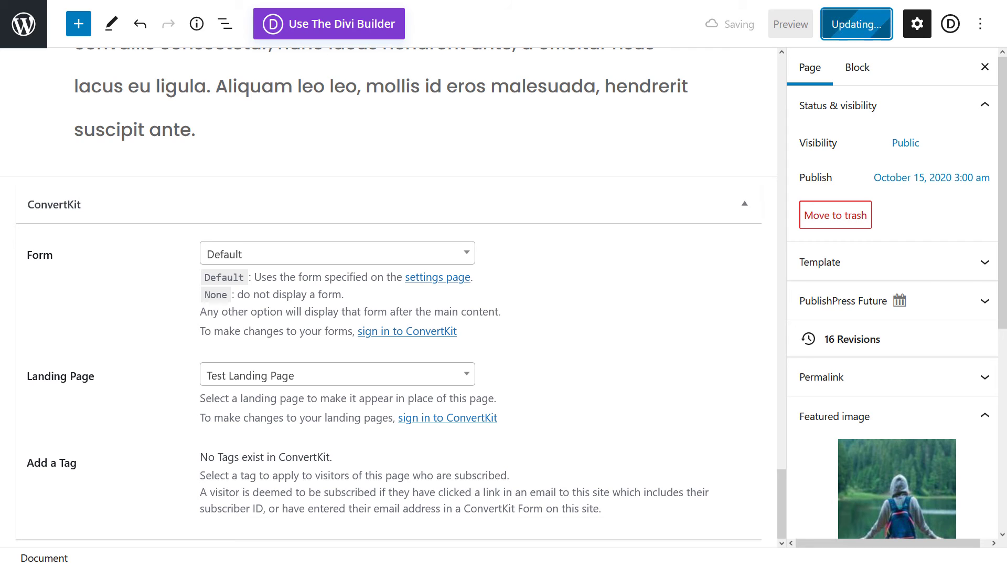